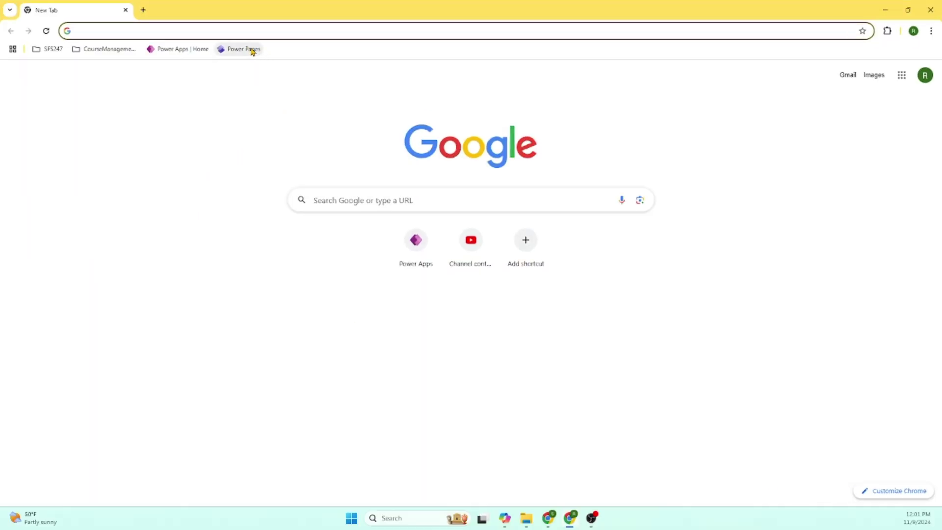
Step: Go to the Power Pages home page from the bookmark and dismiss the updates announcement
click(253, 51)
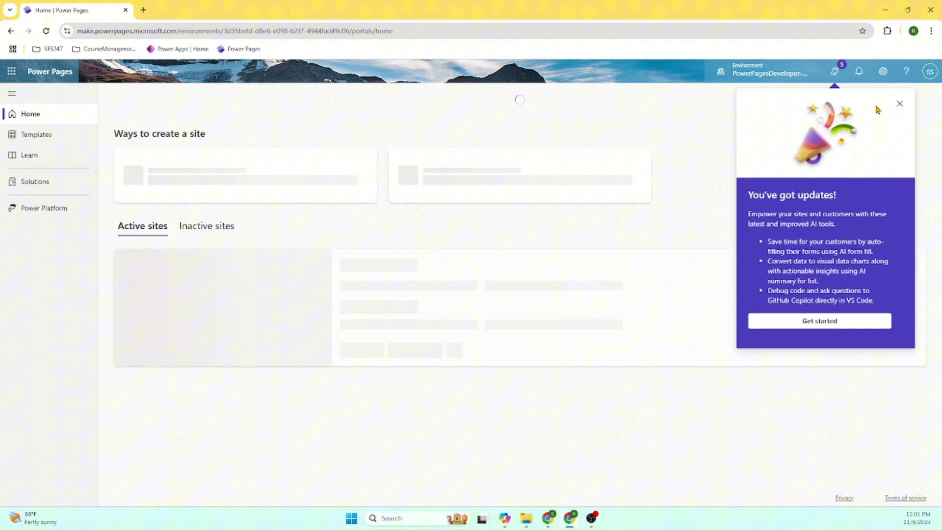
click(899, 104)
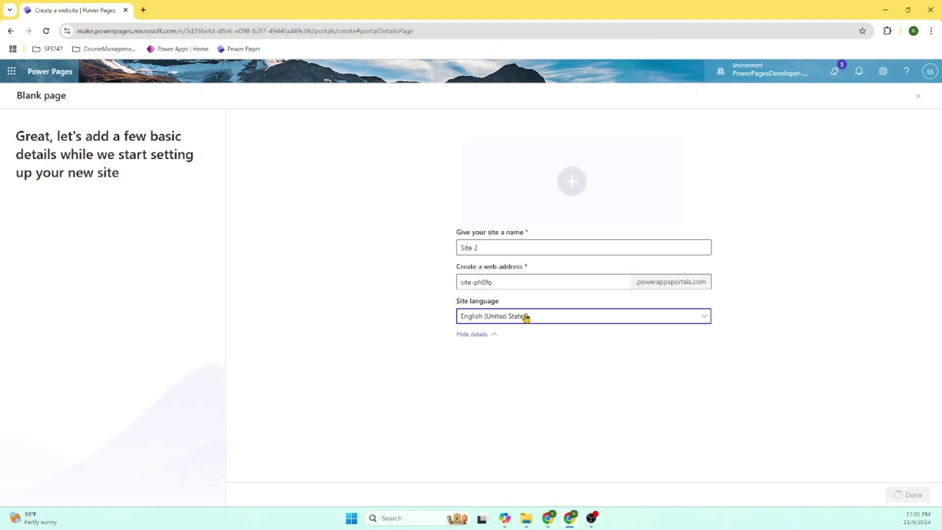
Step: Rename the blank site from 'Site 2' to 'Course Management Site', check its web address, and create it
drag(514, 247, 407, 245)
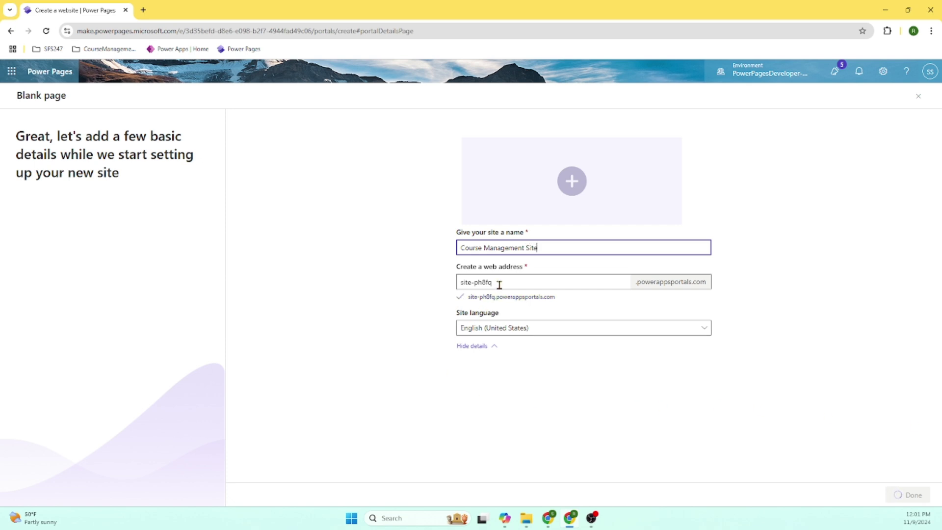
click(479, 282)
drag(493, 282, 459, 283)
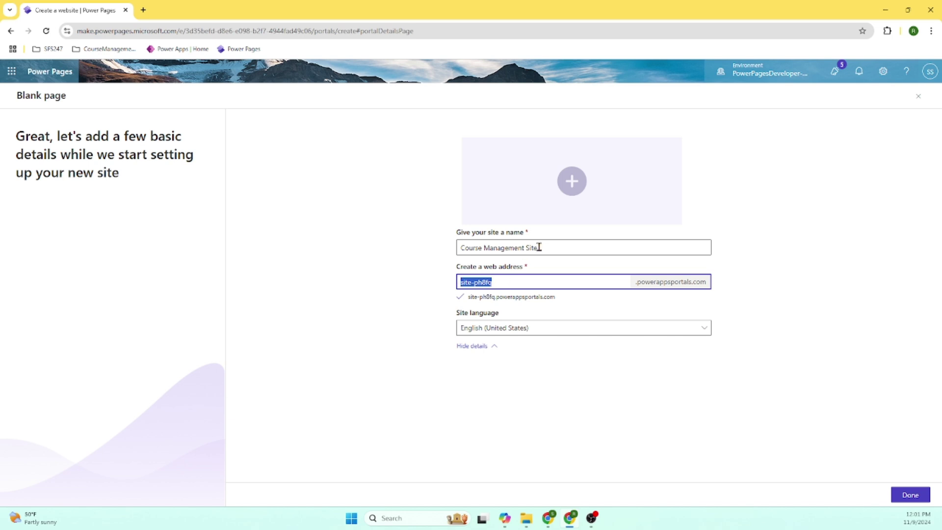
triple_click(568, 246)
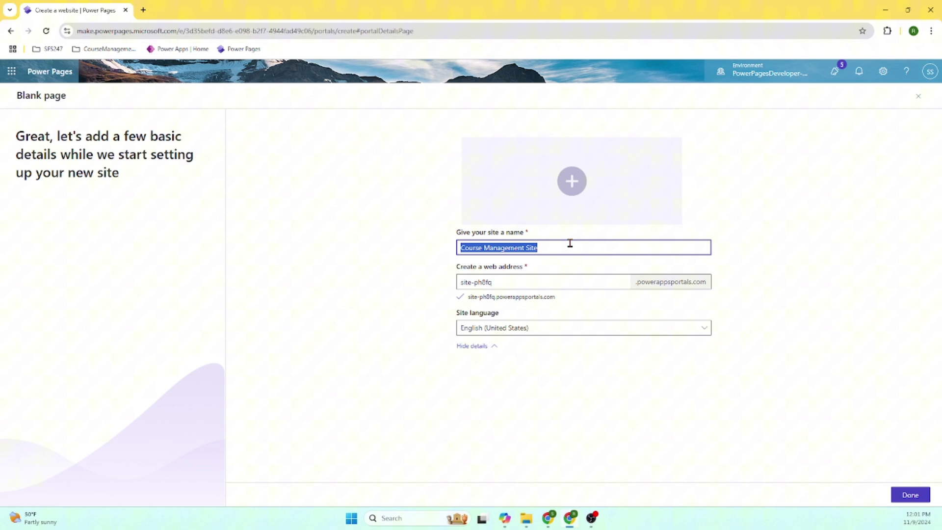
click(910, 494)
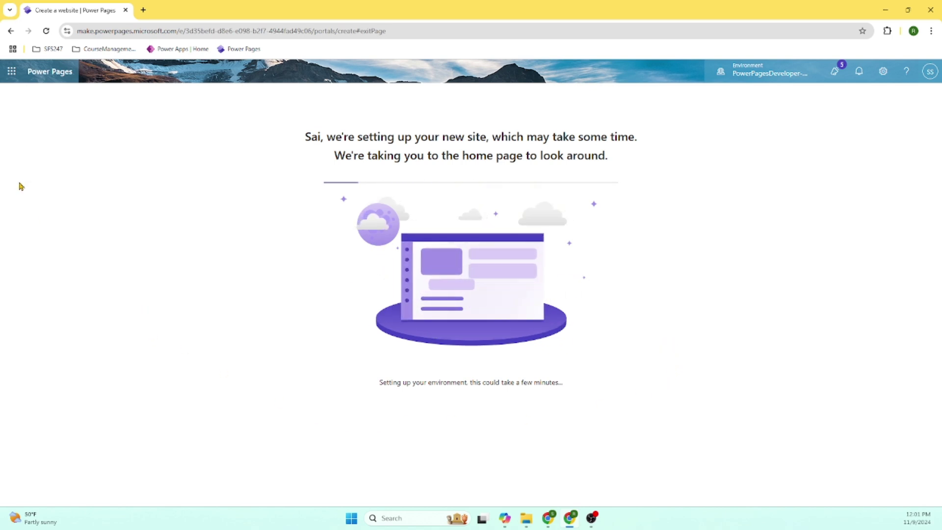
Step: Bring up the Microsoft 365 app list while the new site provisions
click(12, 74)
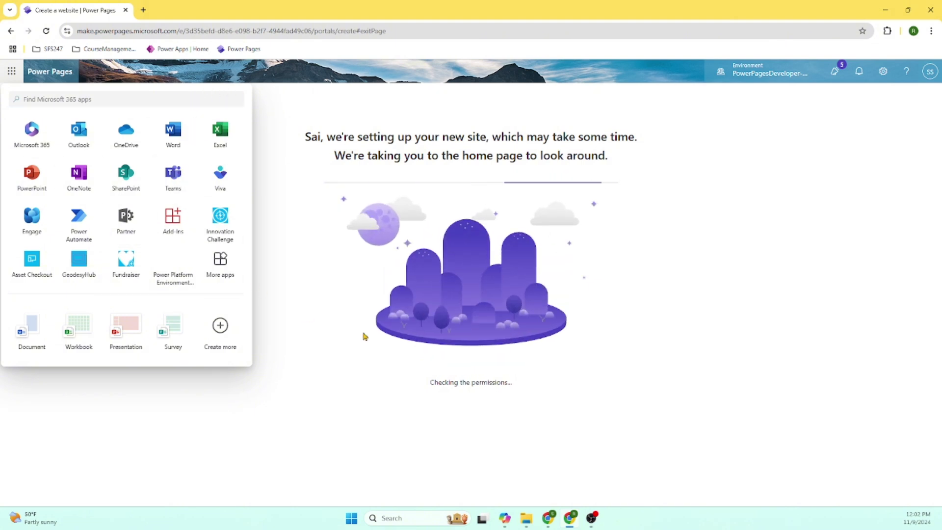
Step: Dismiss the app list, glance at the available environments, and bring up the Settings panel
click(456, 400)
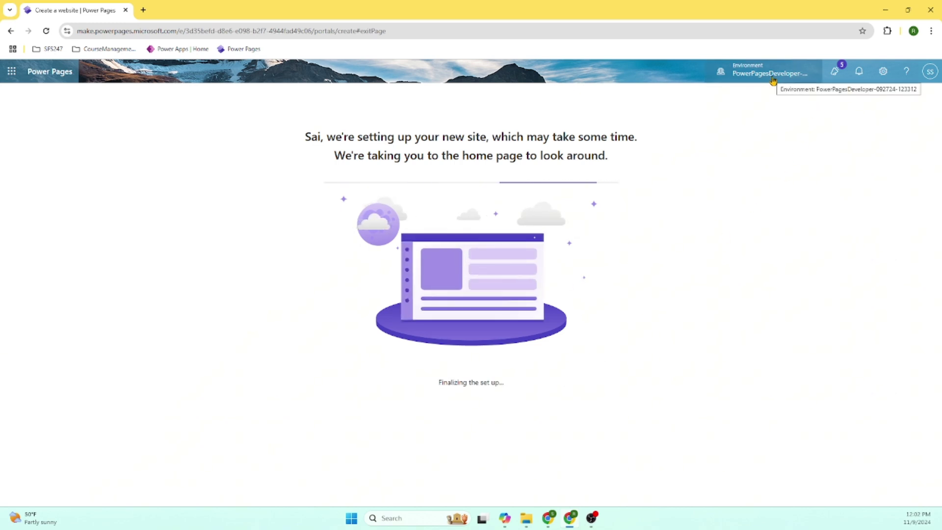
click(773, 79)
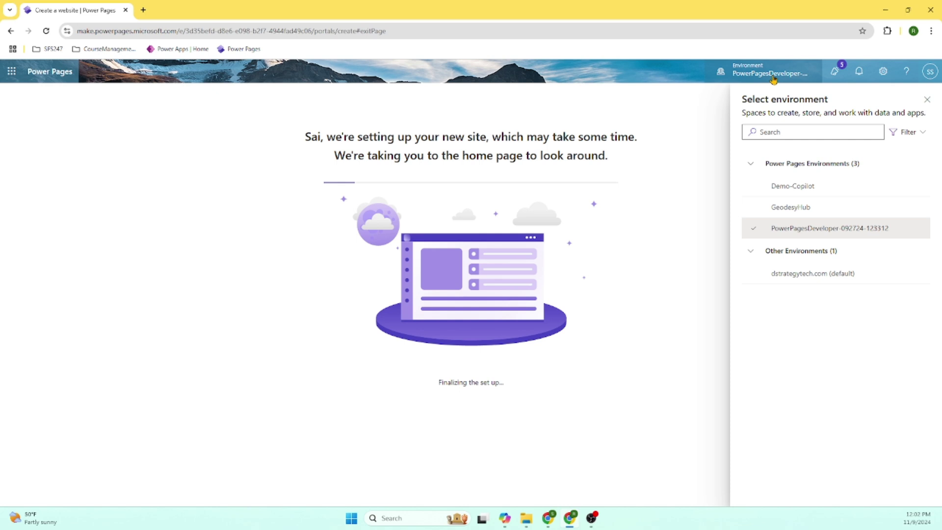
click(773, 79)
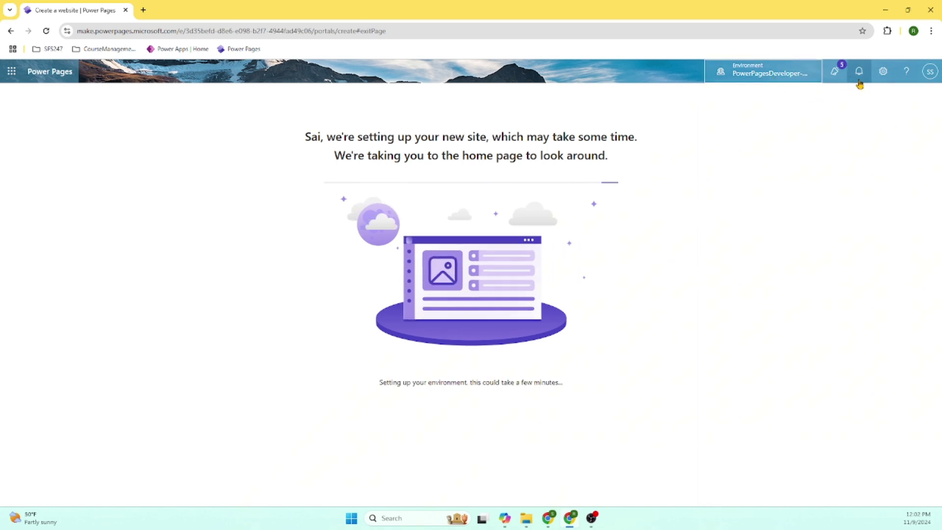
click(884, 74)
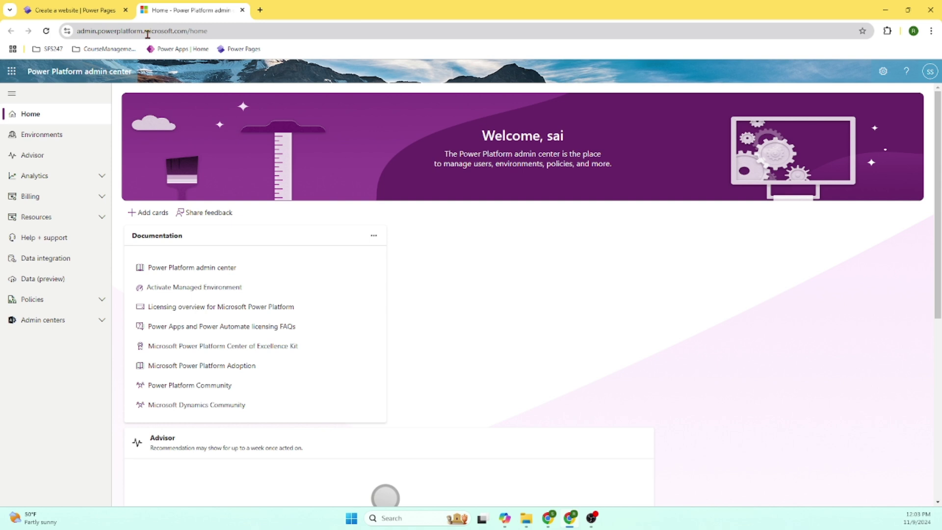
click(42, 139)
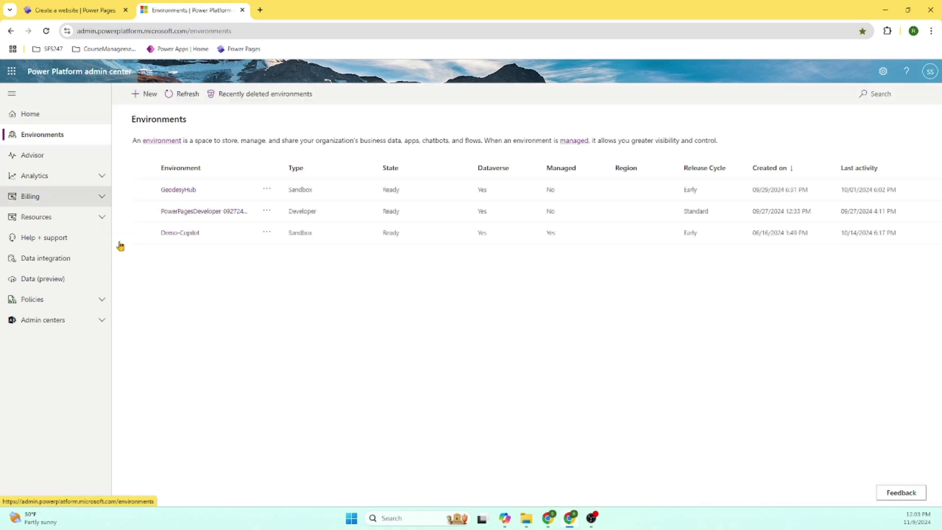
click(204, 213)
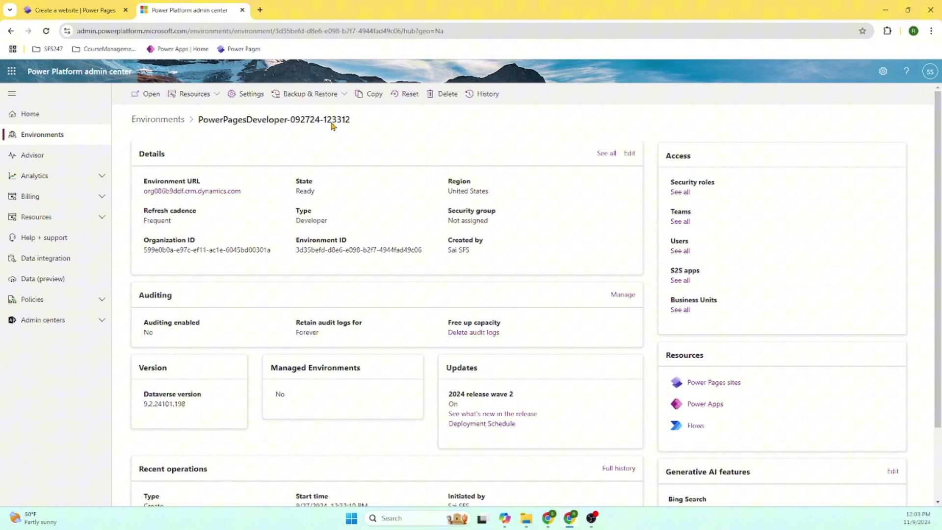
click(82, 9)
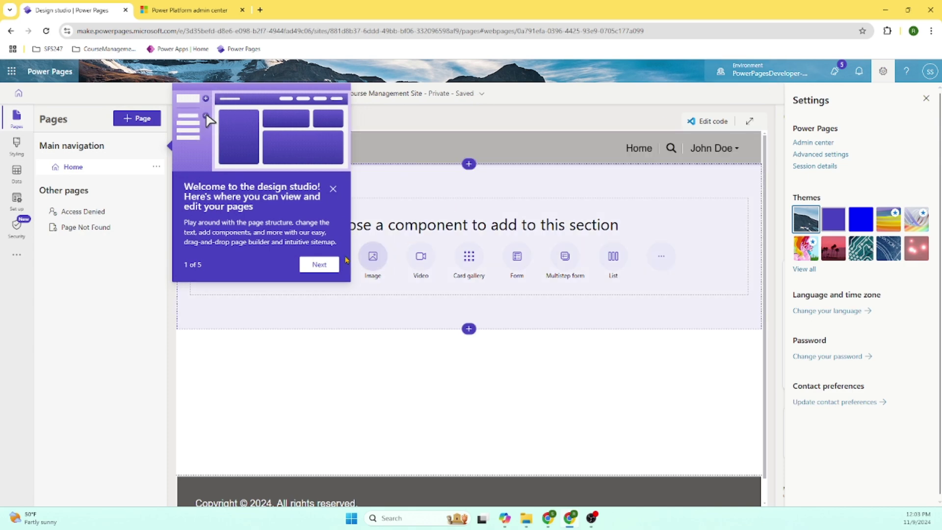
Step: Step through the studio tour and Copilot introduction, then dismiss the settings and tour panels
click(320, 264)
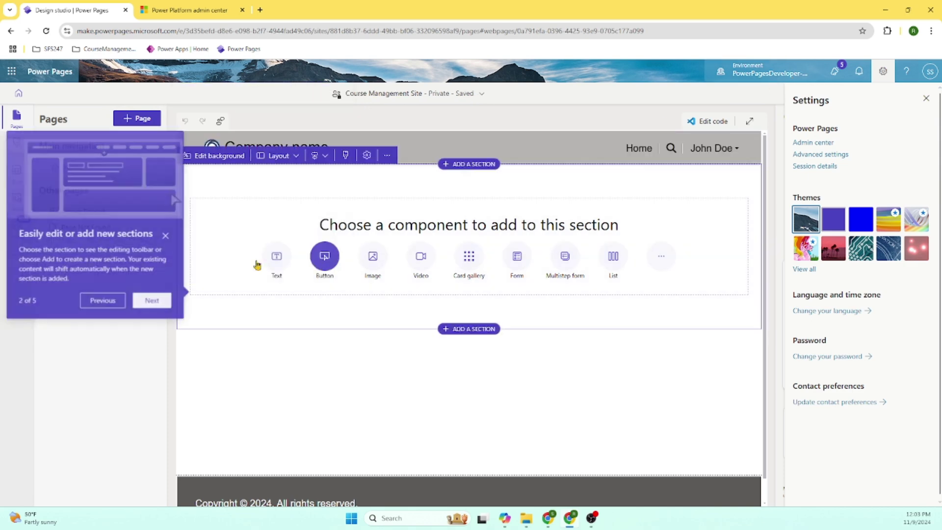
click(152, 301)
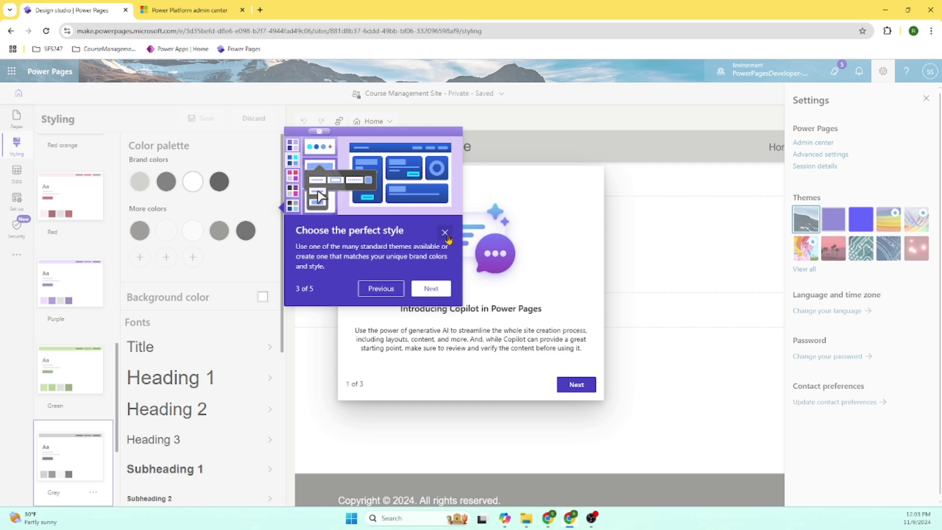
click(578, 385)
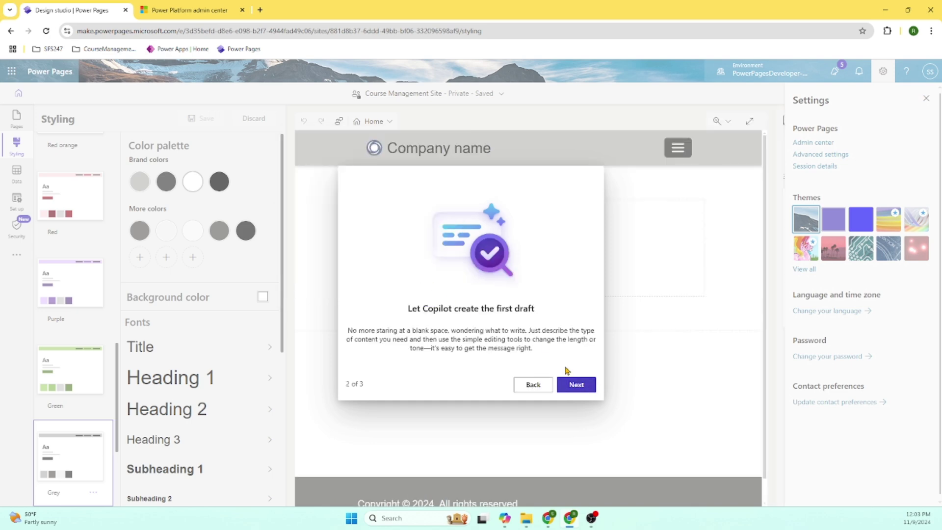
click(576, 384)
click(578, 386)
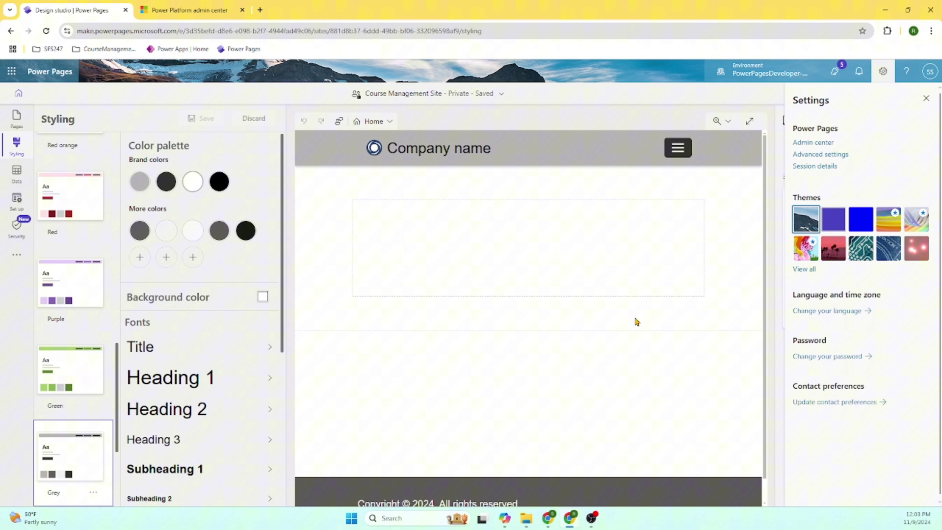
click(926, 98)
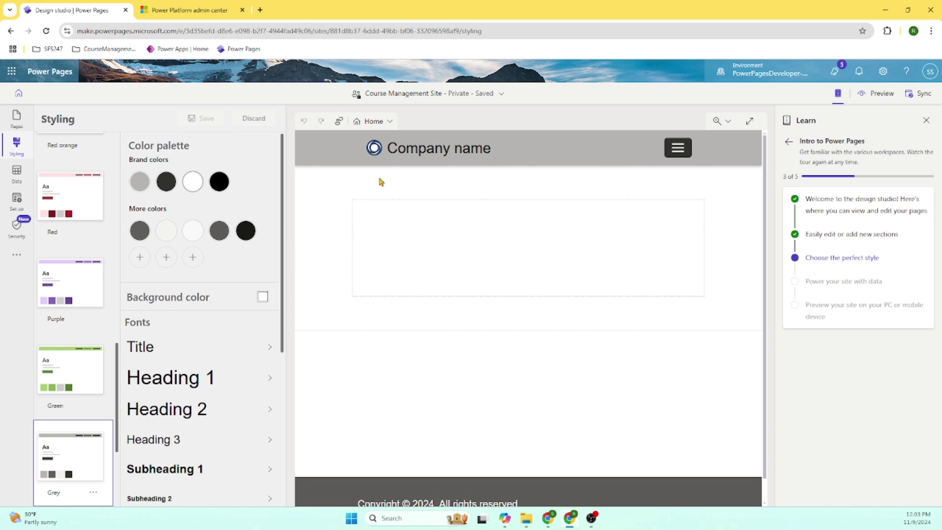
click(926, 121)
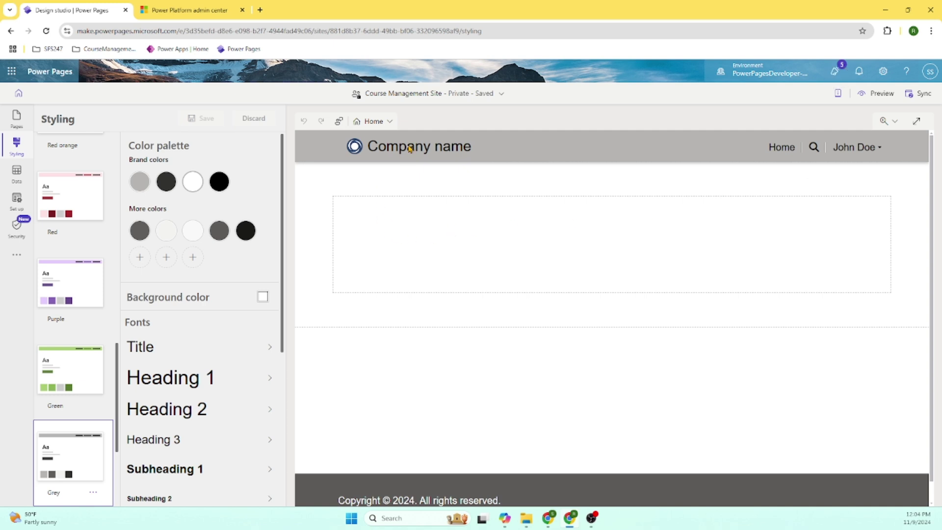
Step: Browse the Pages, Styling and Data workspaces, then return to the Pages workspace
click(15, 122)
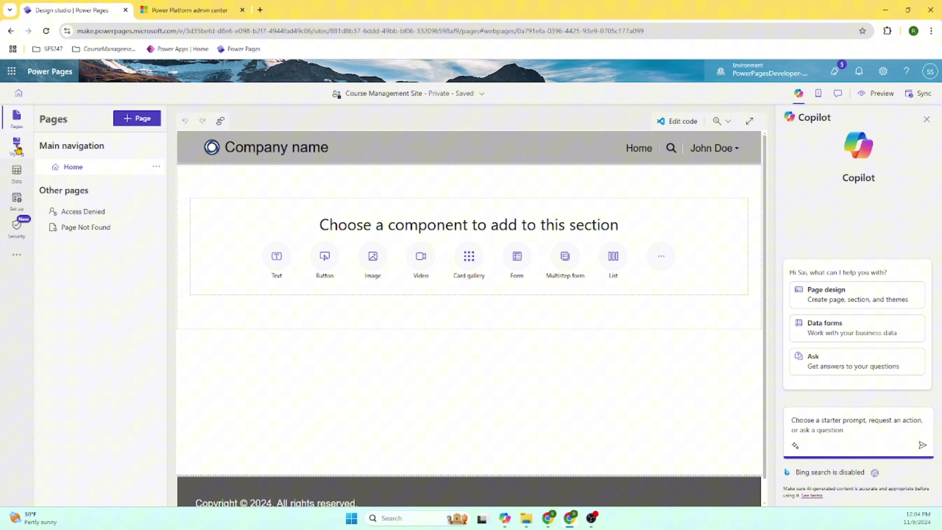
click(17, 147)
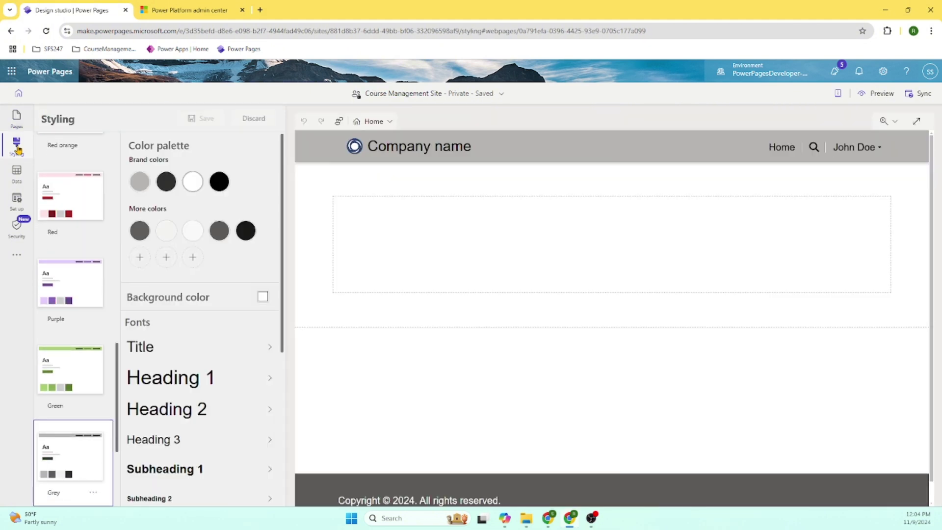
click(17, 176)
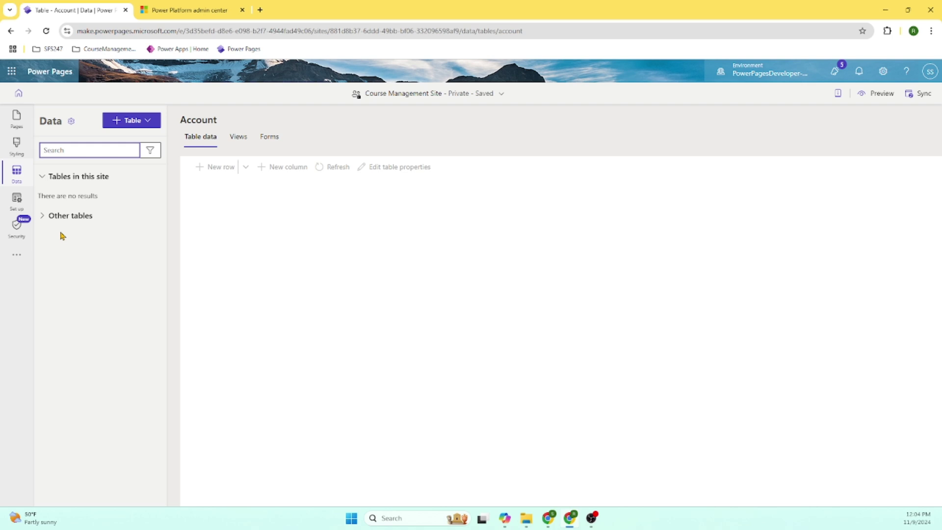
click(17, 119)
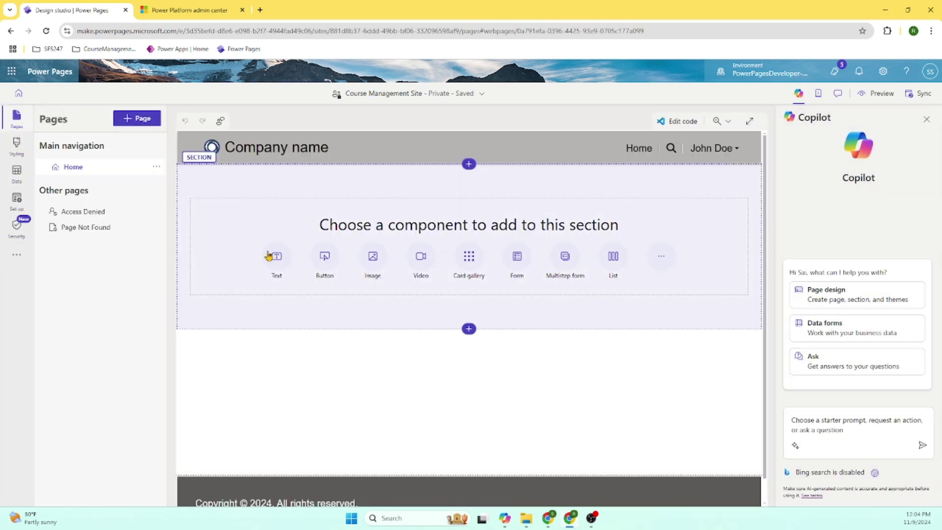
Step: Add a text component reading 'First Power Pages Website' to Home, dismiss Copilot, and return home
click(276, 256)
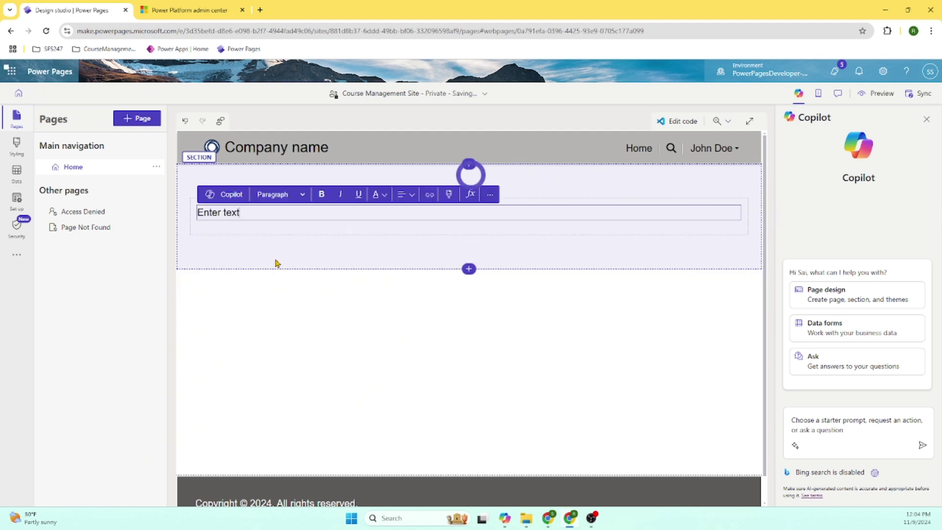
drag(255, 212, 192, 217)
click(542, 444)
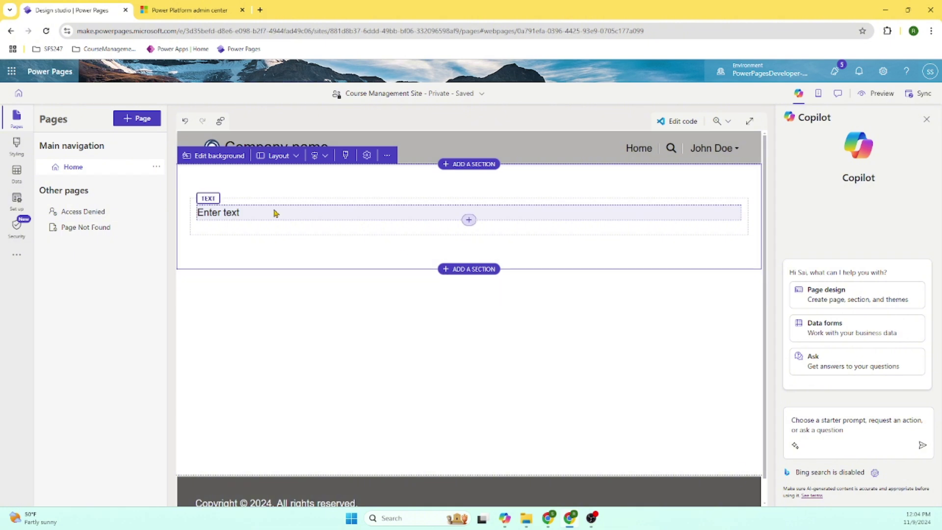
click(253, 212)
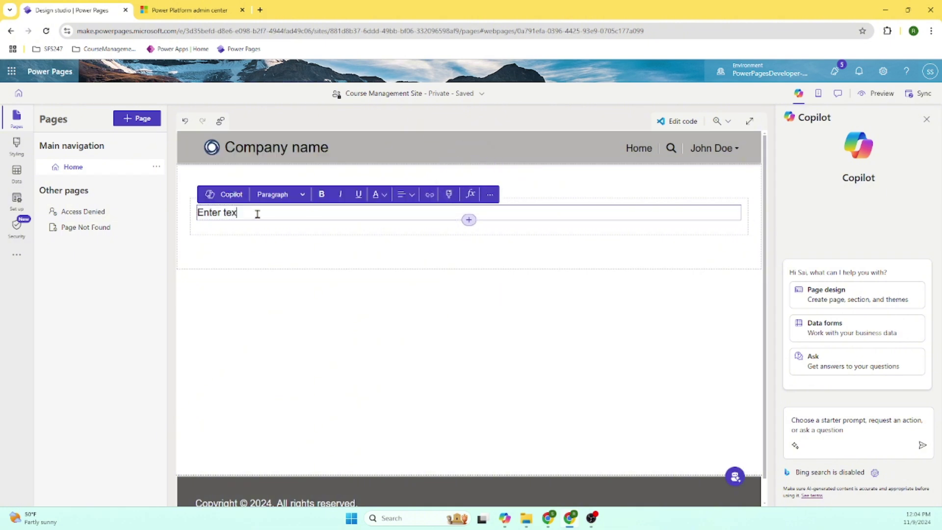
key(BackSpace)
key(BackSpace)
key(BackSpace)
key(BackSpace)
key(BackSpace)
key(BackSpace)
key(BackSpace)
text(First Power Pages Websi)
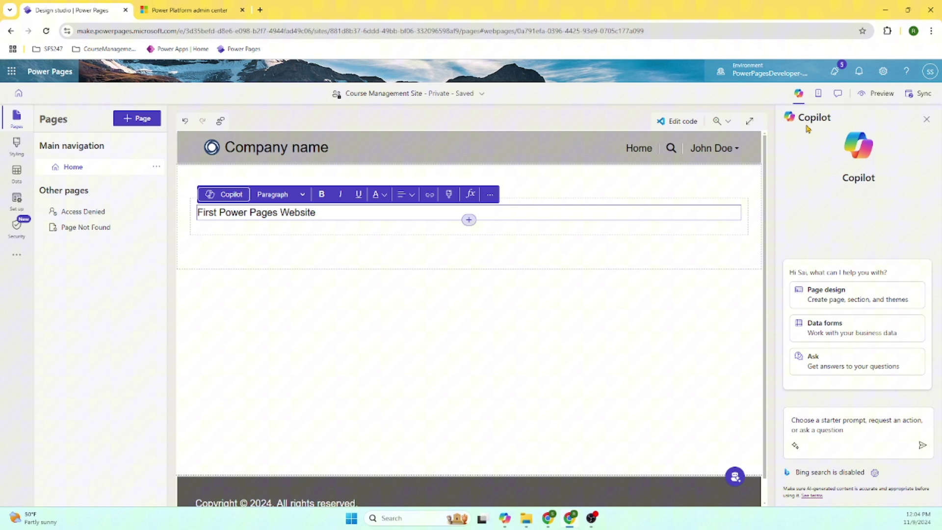
click(926, 120)
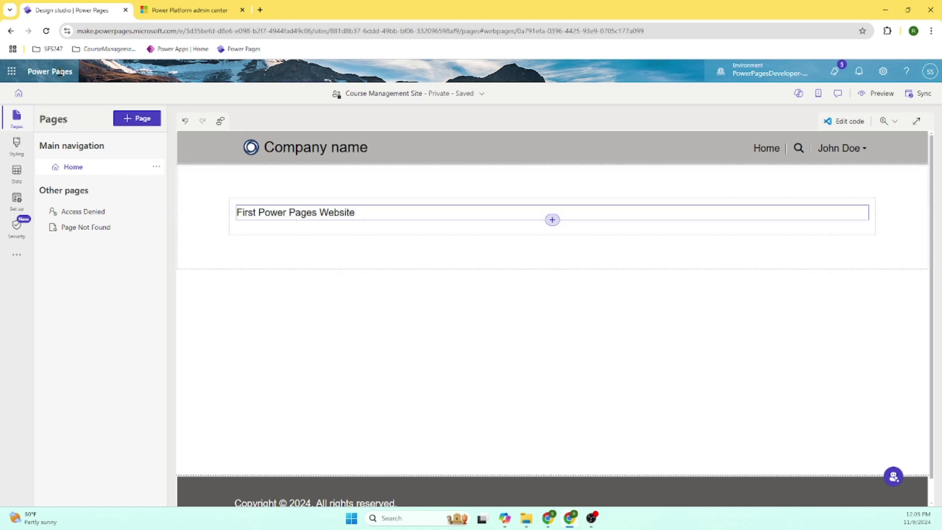
click(19, 93)
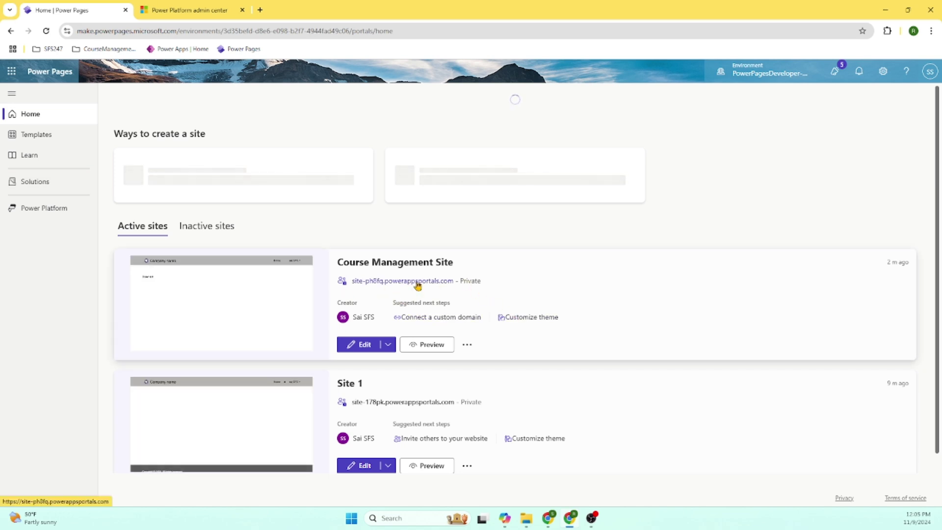
Step: Open the live Course Management Site in a new tab, then go back to the Power Pages site list
click(418, 284)
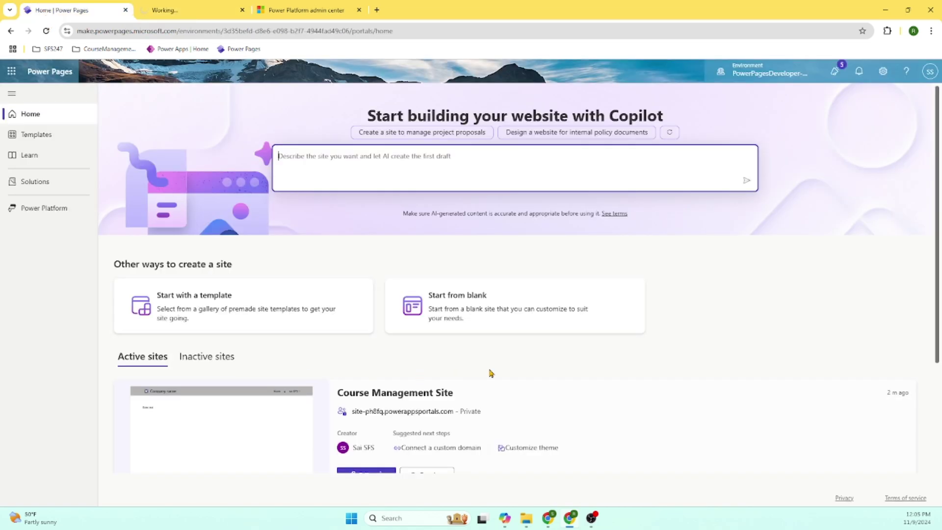
scroll(497, 373, down, 3)
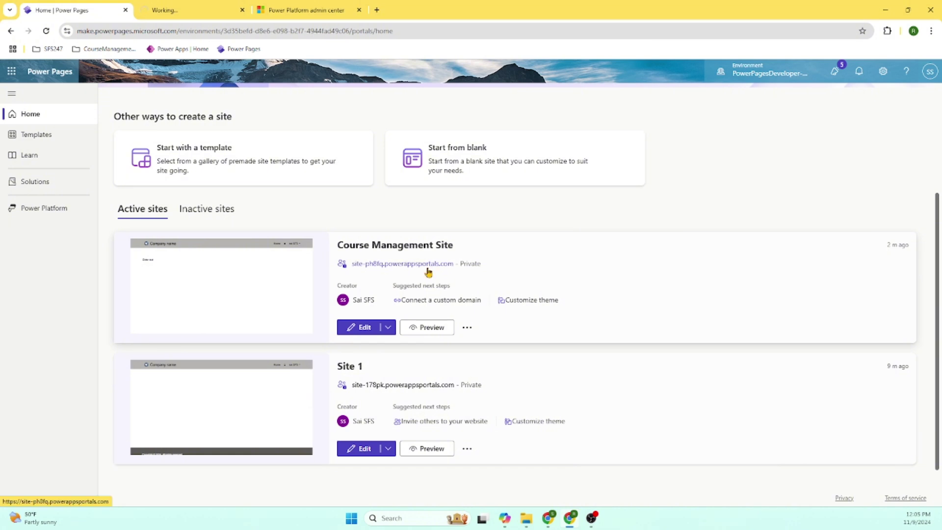
scroll(599, 286, up, 3)
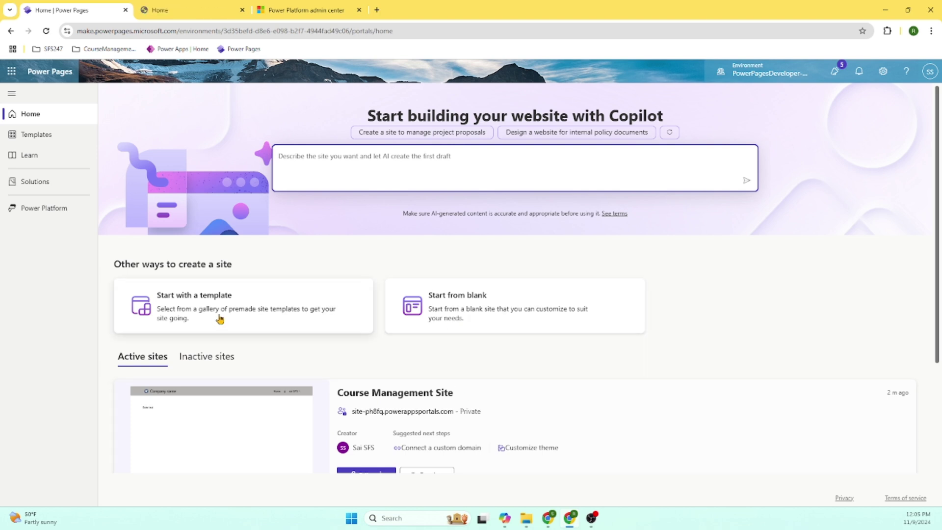
click(149, 10)
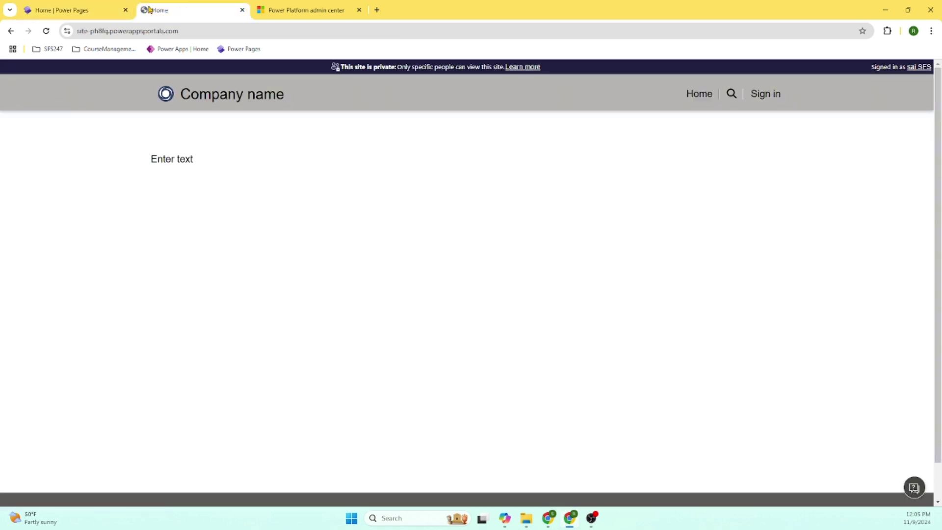
click(49, 8)
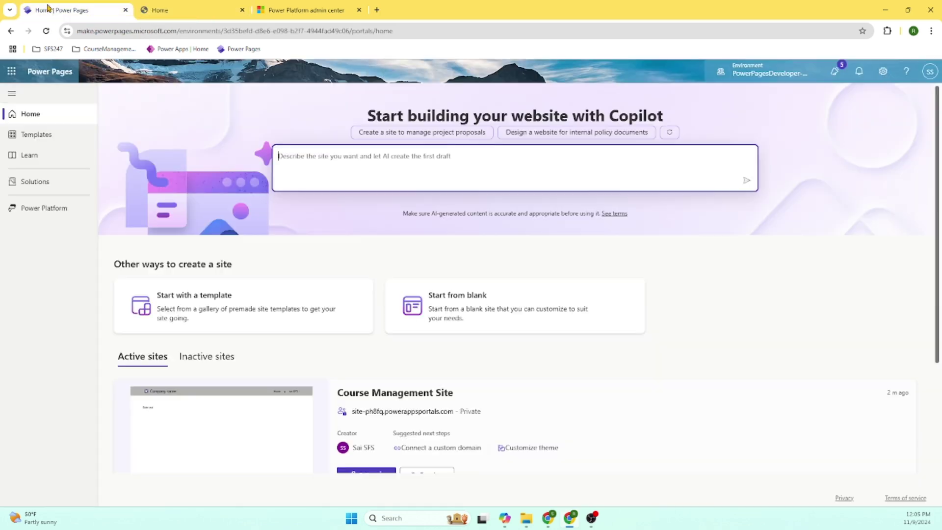
scroll(496, 376, down, 3)
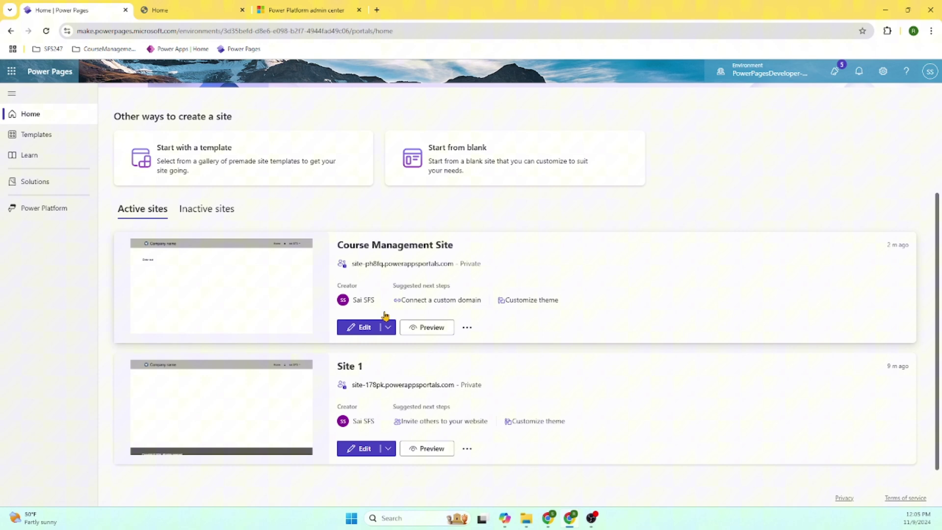
Step: Reopen Course Management Site in the design studio using its Edit button
click(366, 331)
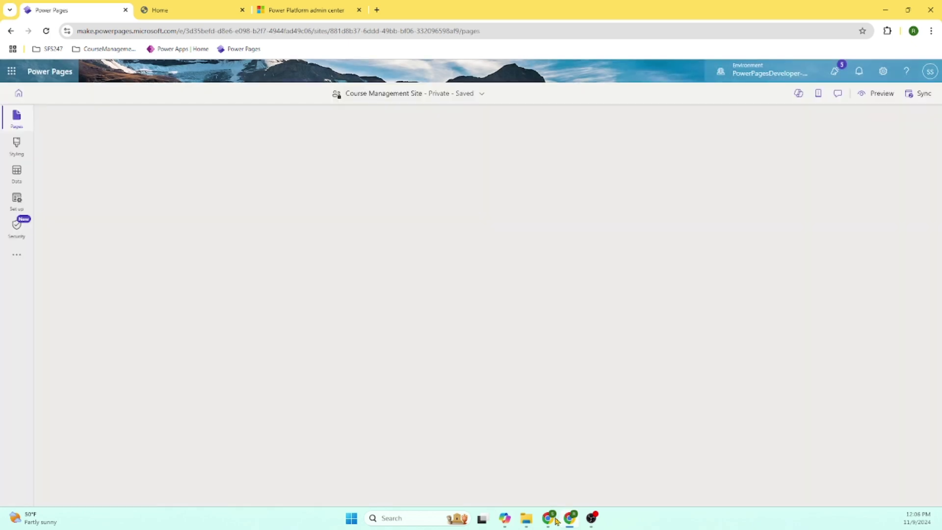
mouse_move(552, 521)
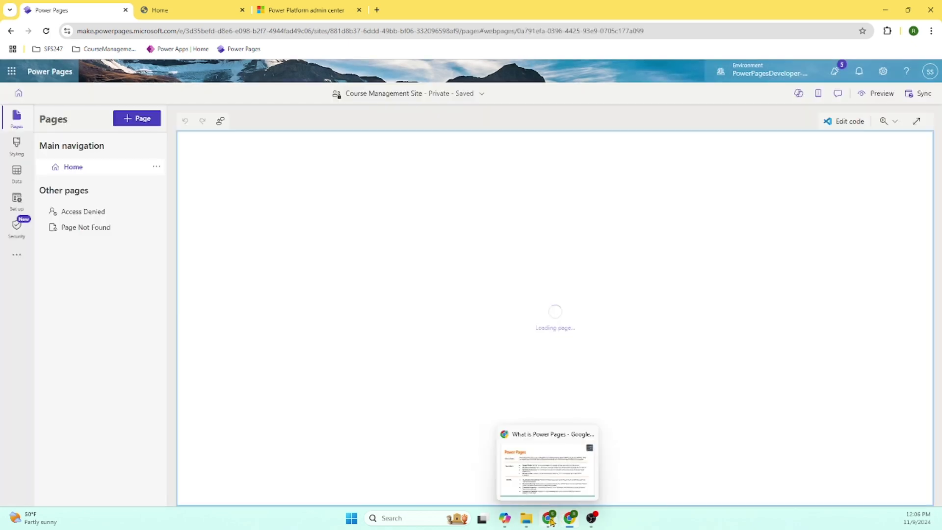